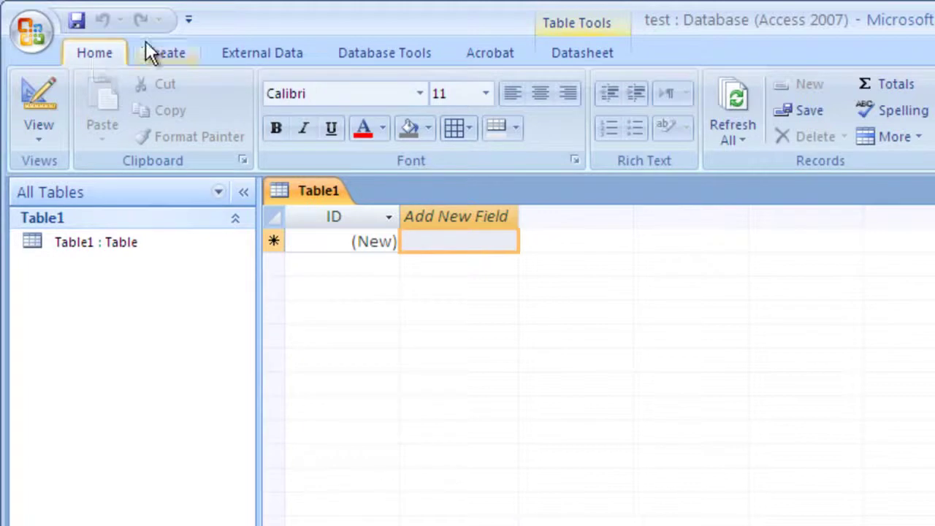
- Launch the ODBC Database wizard from the External Data tab's More import formats
{"action": "left_click", "coordinate": [247, 61]}
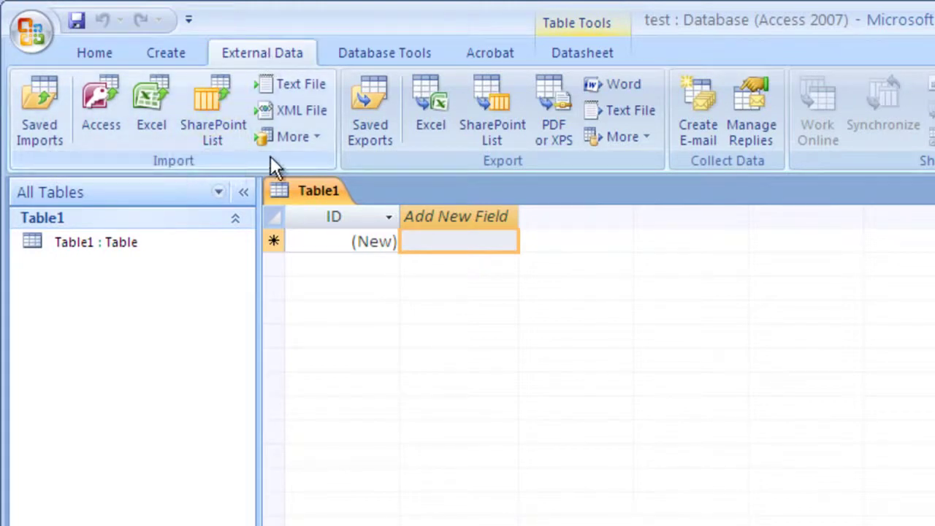
{"action": "left_click", "coordinate": [307, 141]}
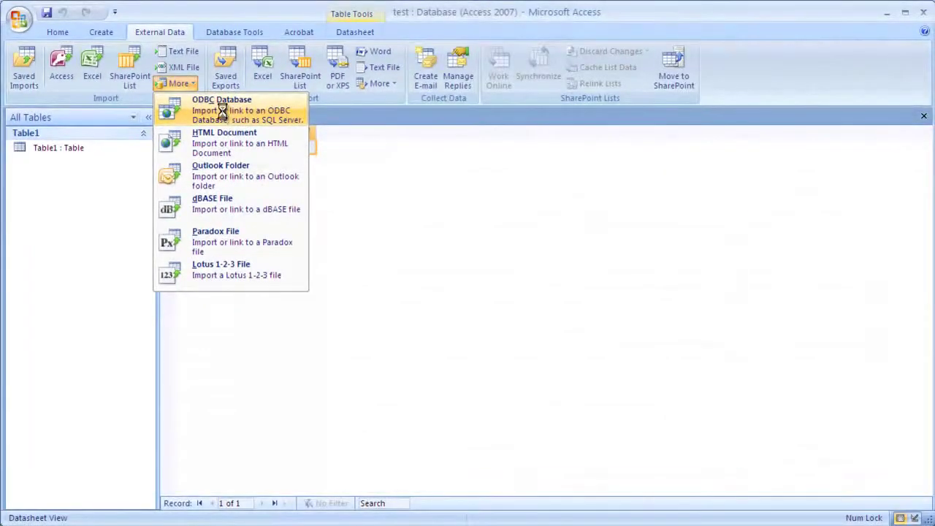
{"action": "left_click", "coordinate": [222, 111]}
{"action": "left_click_drag", "start_coordinate": [244, 79], "coordinate": [86, 112]}
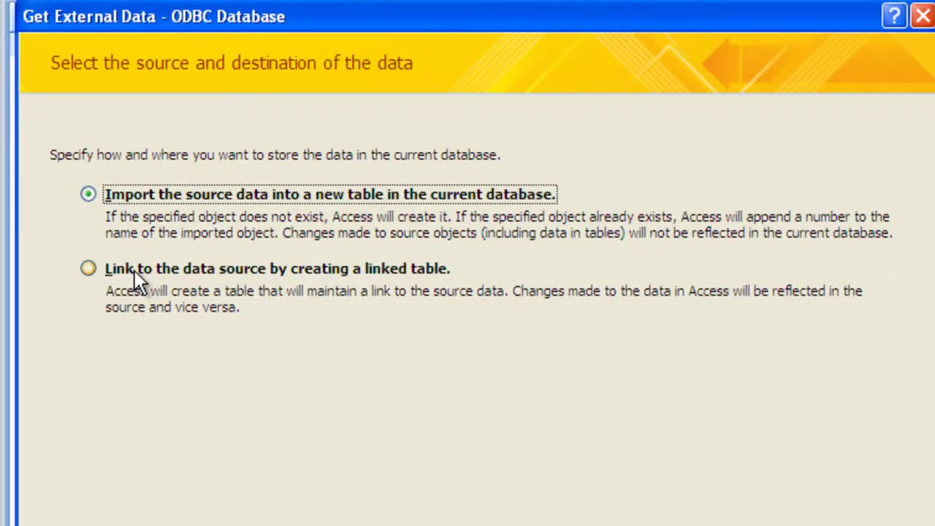
- Choose to link with a linked table and pick the Free (not sharable).DSN file data source
{"action": "left_click", "coordinate": [109, 269]}
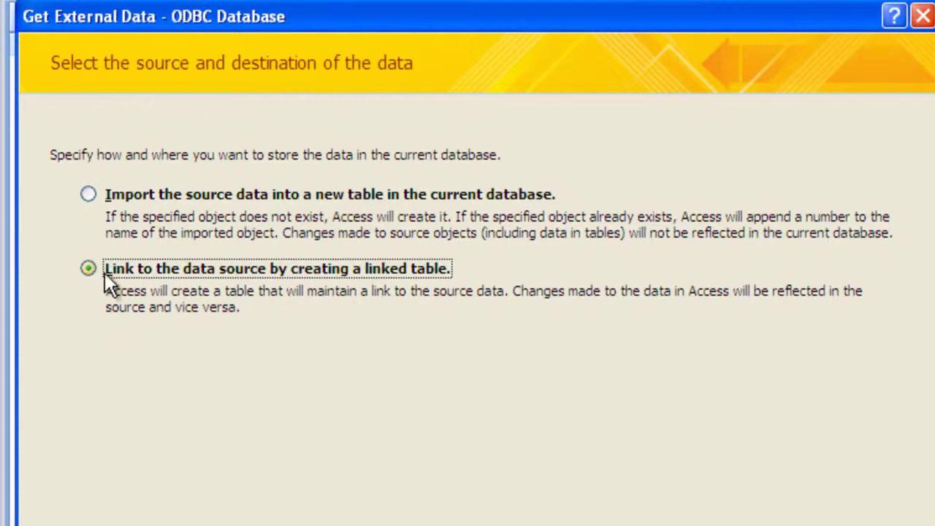
{"action": "key", "text": "Return"}
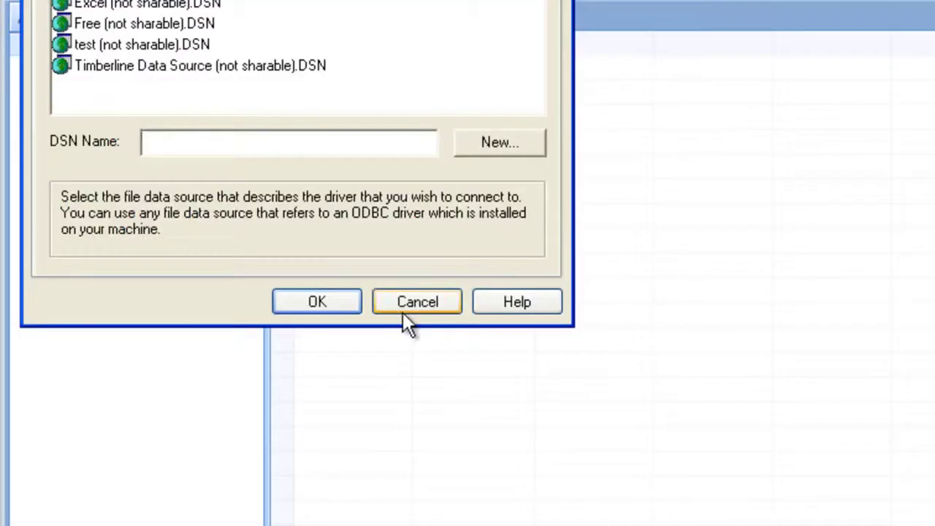
{"action": "left_click_drag", "start_coordinate": [361, 1], "coordinate": [345, 18]}
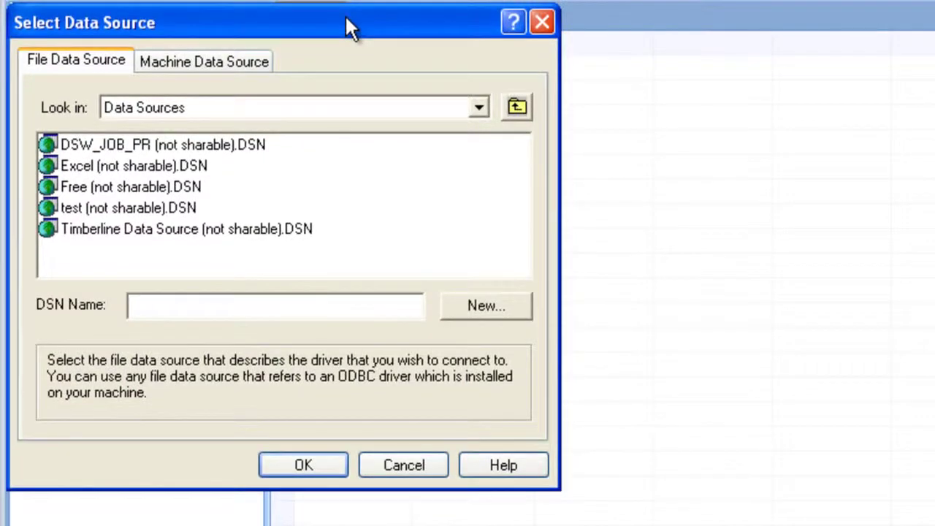
{"action": "left_click", "coordinate": [70, 186]}
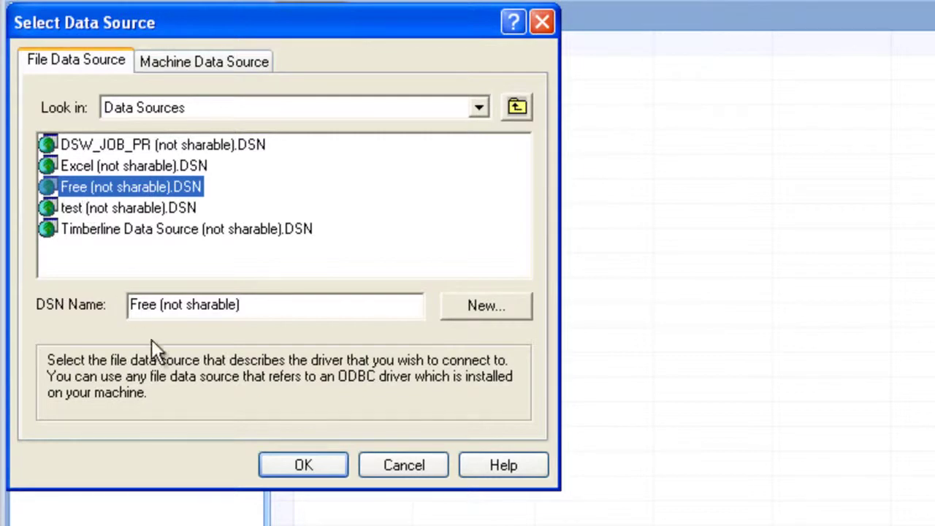
- Confirm the Free data source and log in with the user name and password
{"action": "left_click", "coordinate": [287, 461]}
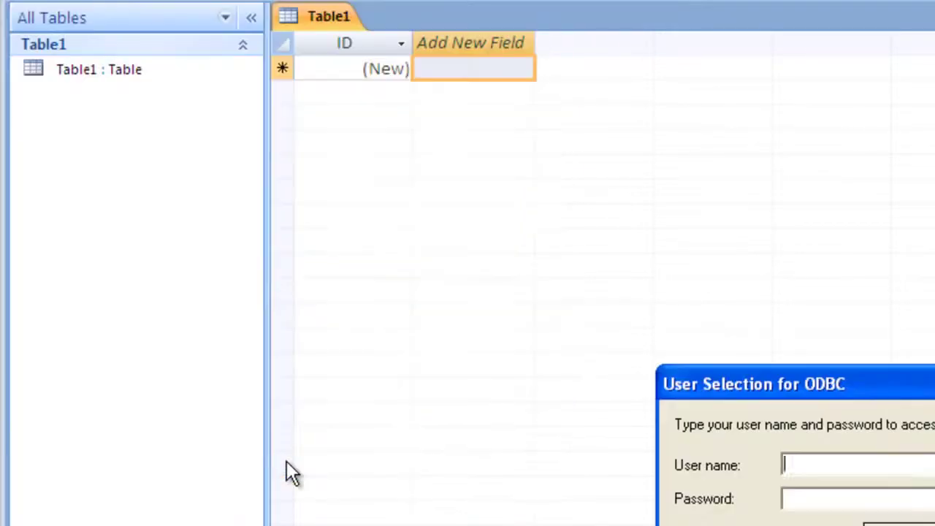
{"action": "left_click_drag", "start_coordinate": [702, 389], "coordinate": [81, 124]}
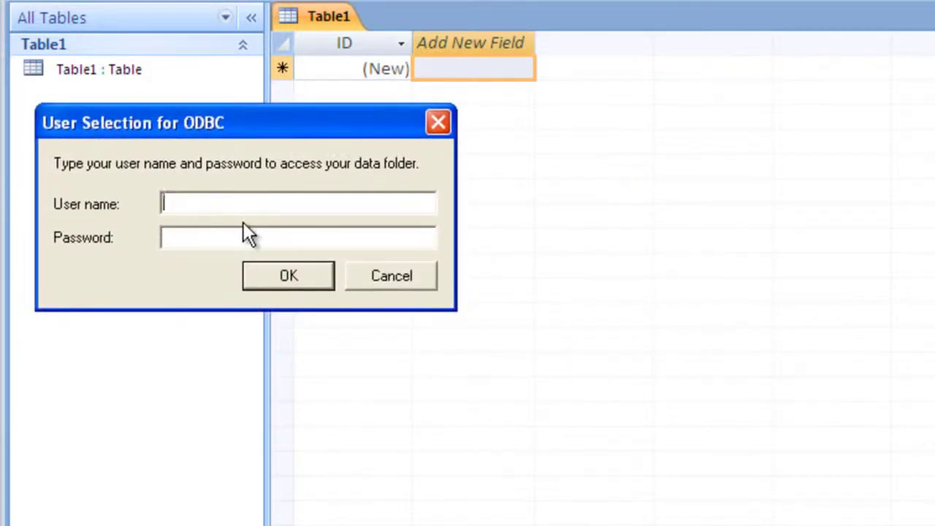
{"action": "type", "text": "mikep"}
{"action": "key", "text": "Tab"}
{"action": "type", "text": "****"}
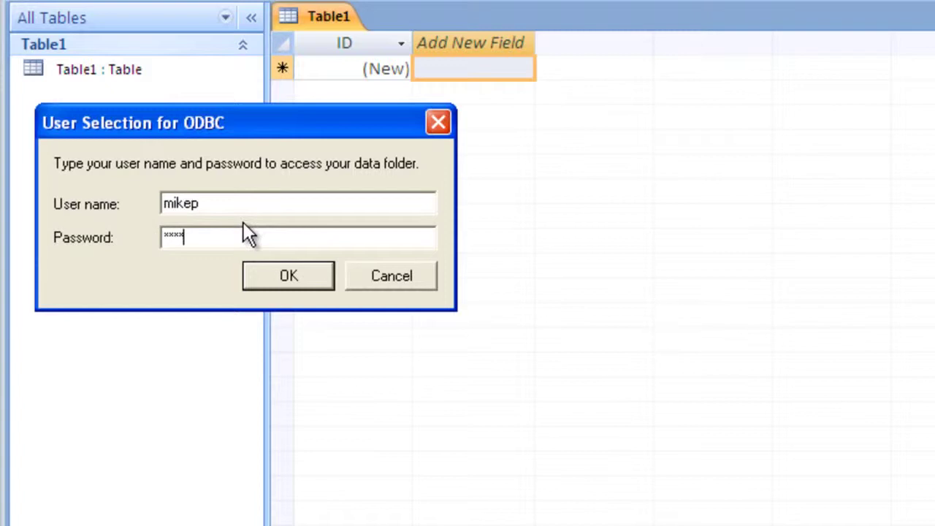
{"action": "left_click", "coordinate": [299, 271]}
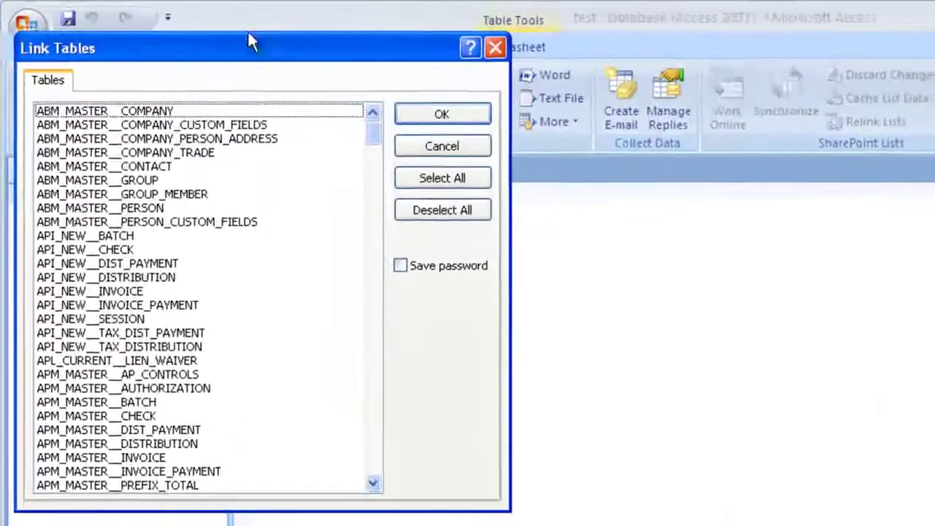
- Select APM_MASTER__VENDOR in the Link Tables list and link it
{"action": "left_click_drag", "start_coordinate": [170, 31], "coordinate": [174, 132]}
{"action": "mouse_move", "coordinate": [256, 194]}
{"action": "left_mouse_down"}
{"action": "mouse_move", "coordinate": [252, 244]}
{"action": "mouse_move", "coordinate": [249, 209]}
{"action": "left_mouse_up"}
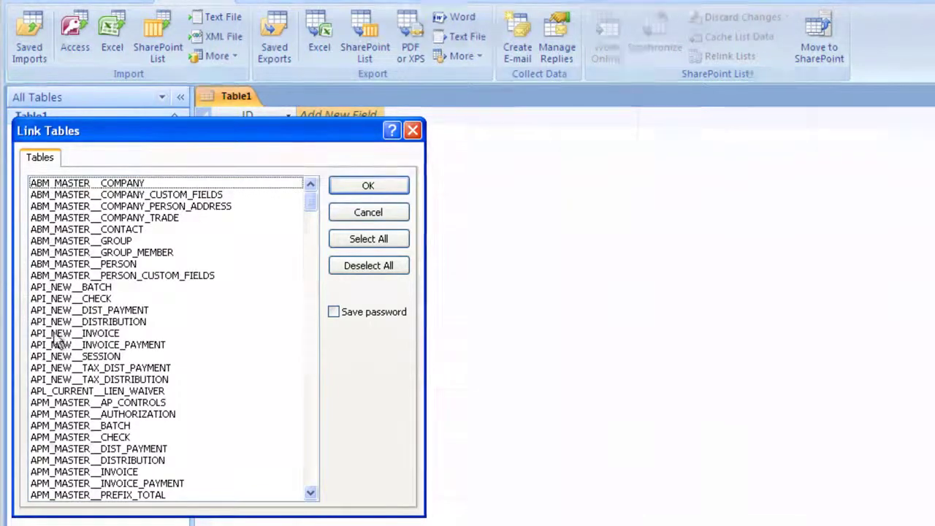
{"action": "left_click", "coordinate": [310, 494]}
{"action": "left_click", "coordinate": [310, 493]}
{"action": "left_click", "coordinate": [310, 494]}
{"action": "left_click", "coordinate": [311, 493]}
{"action": "left_click", "coordinate": [311, 493]}
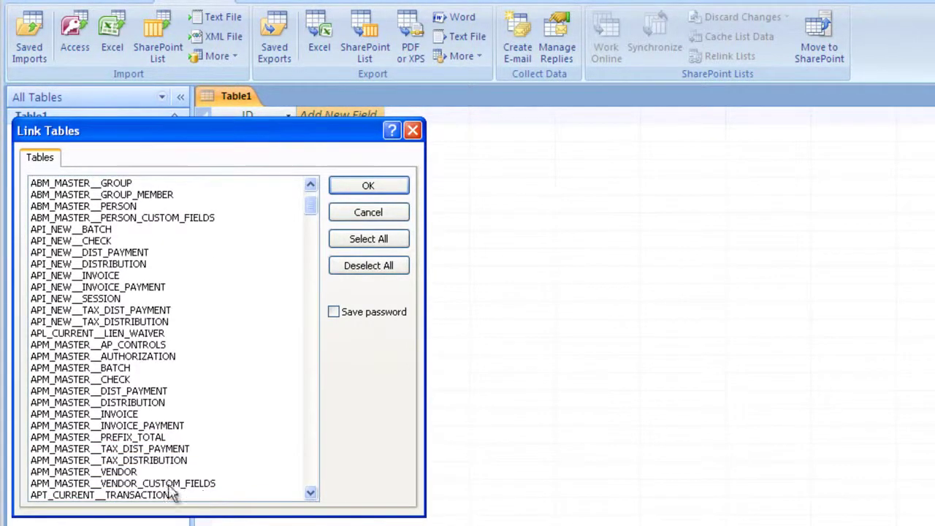
{"action": "left_click", "coordinate": [138, 475]}
{"action": "left_click", "coordinate": [58, 473]}
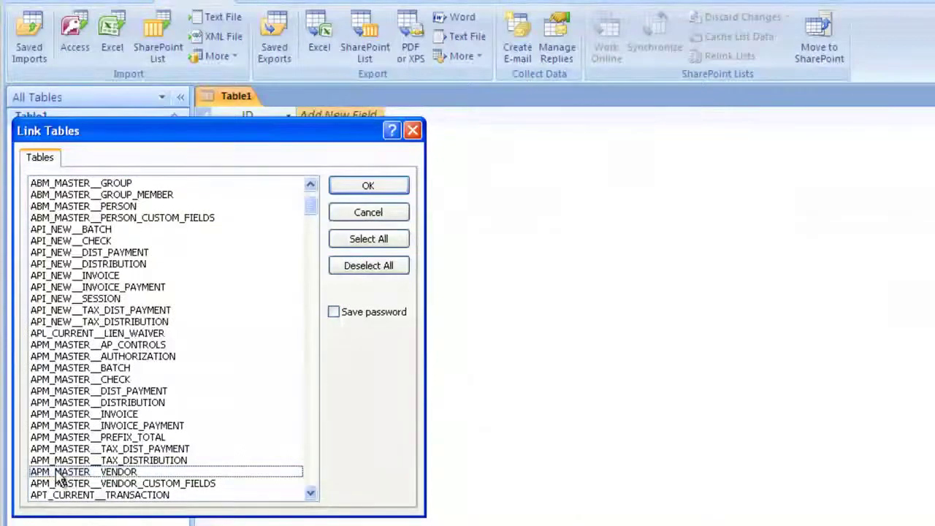
{"action": "left_click", "coordinate": [58, 474]}
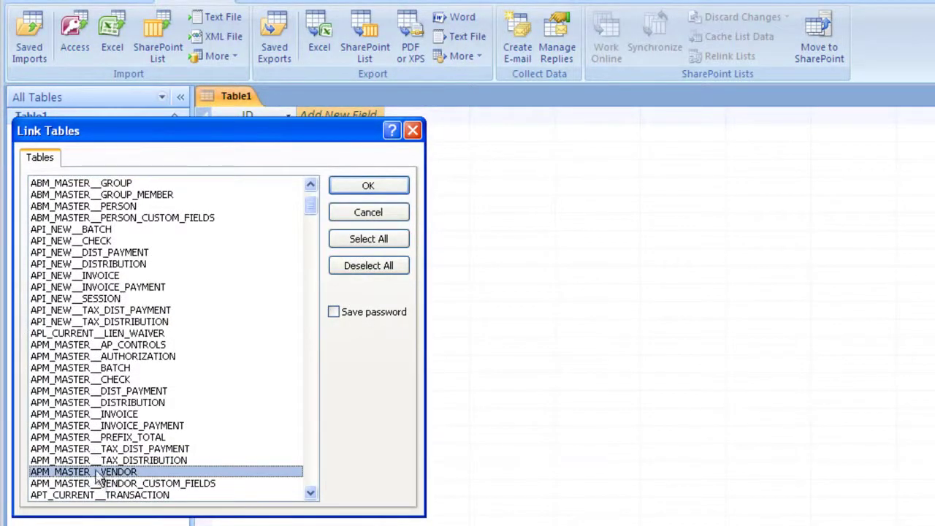
{"action": "left_click", "coordinate": [366, 184]}
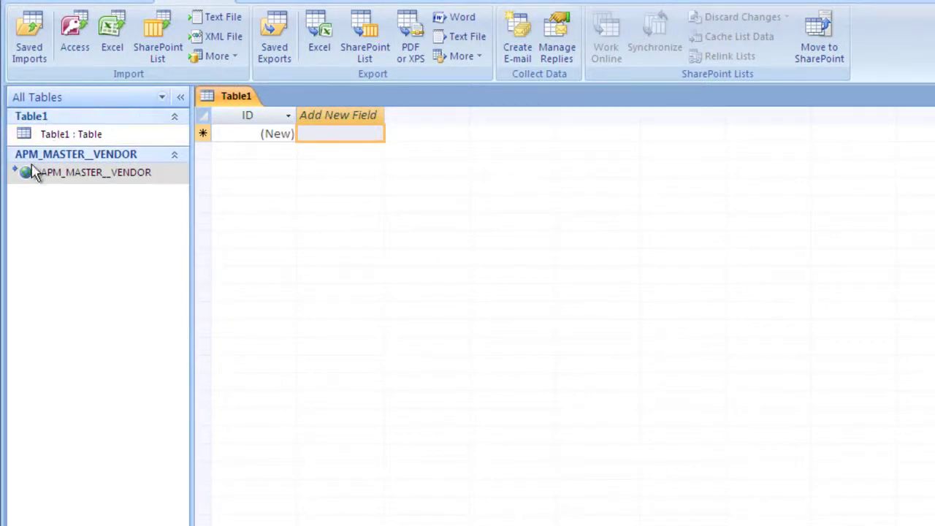
- Open the APM_MASTER__VENDOR datasheet and step across its fields from Vendor 100, then return to the start
{"action": "mouse_move", "coordinate": [91, 171]}
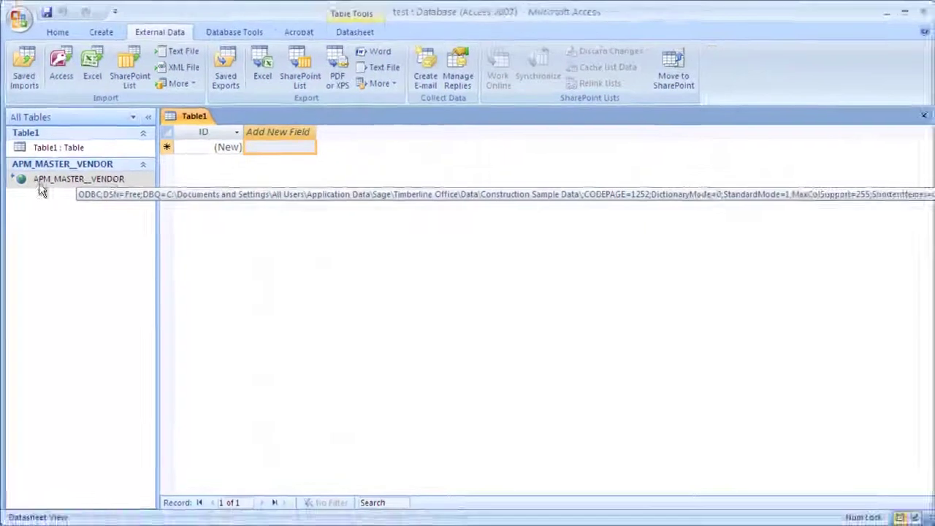
{"action": "double_click", "coordinate": [43, 208]}
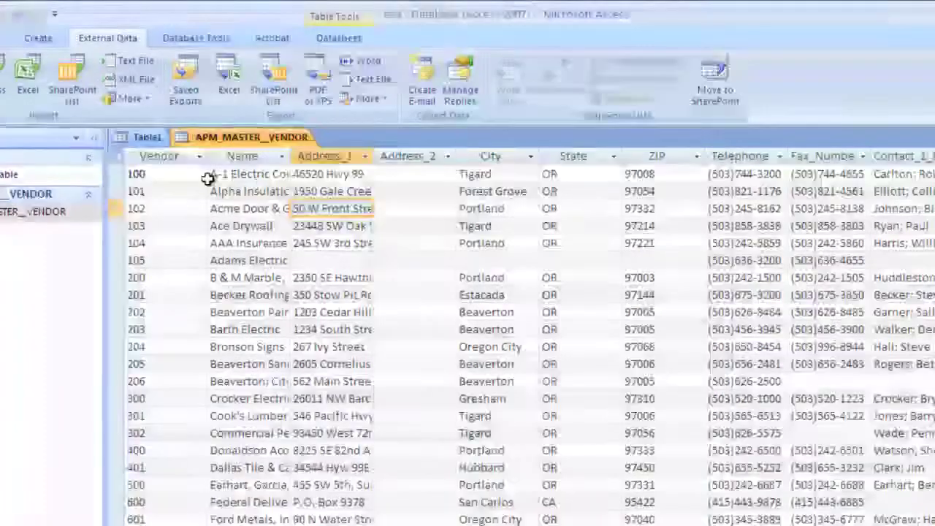
{"action": "left_click", "coordinate": [179, 174]}
{"action": "key", "text": "Tab"}
{"action": "key", "text": "Tab"}
{"action": "key", "text": "Tab"}
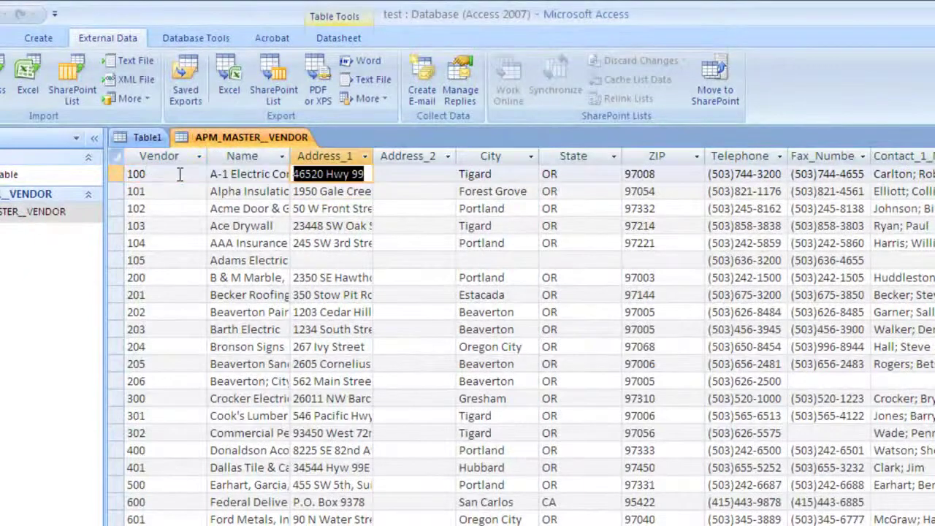
{"action": "key", "text": "Tab"}
{"action": "key", "text": "Tab"}
{"action": "key", "text": "Tab"}
{"action": "key", "text": "Tab"}
{"action": "key", "text": "Tab"}
{"action": "key", "text": "Tab"}
{"action": "key", "text": "Tab"}
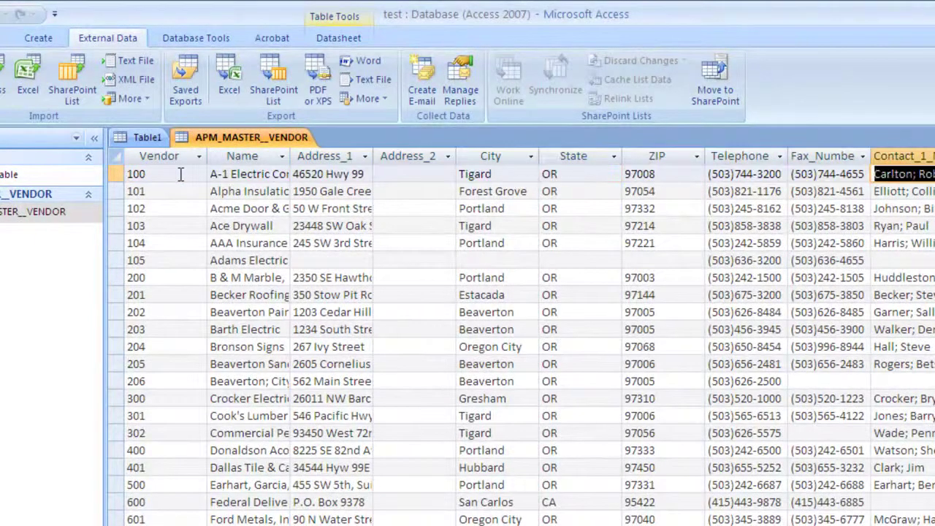
{"action": "key", "text": "Tab"}
{"action": "key", "text": "Tab"}
{"action": "key", "text": "Tab"}
{"action": "key", "text": "Tab"}
{"action": "key", "text": "Tab"}
{"action": "key", "text": "Tab"}
{"action": "key", "text": "Tab"}
{"action": "key", "text": "Tab"}
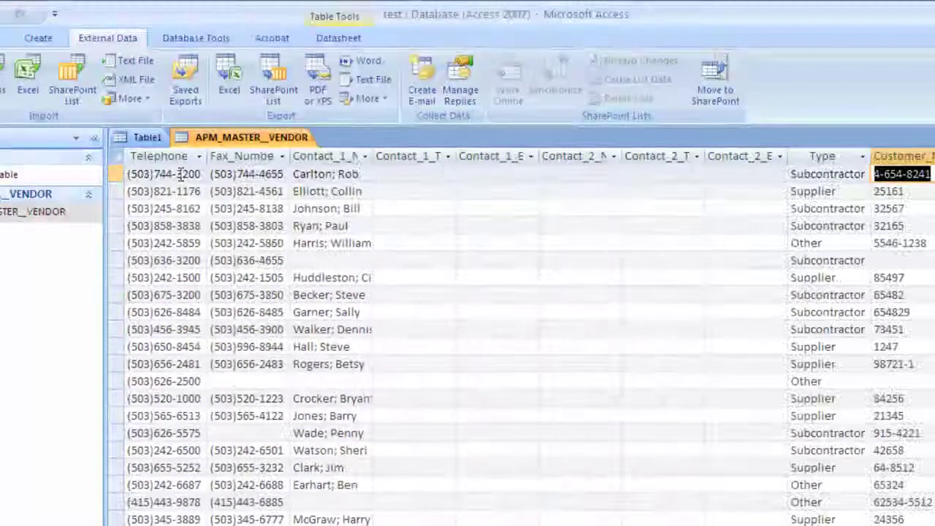
{"action": "key", "text": "Tab"}
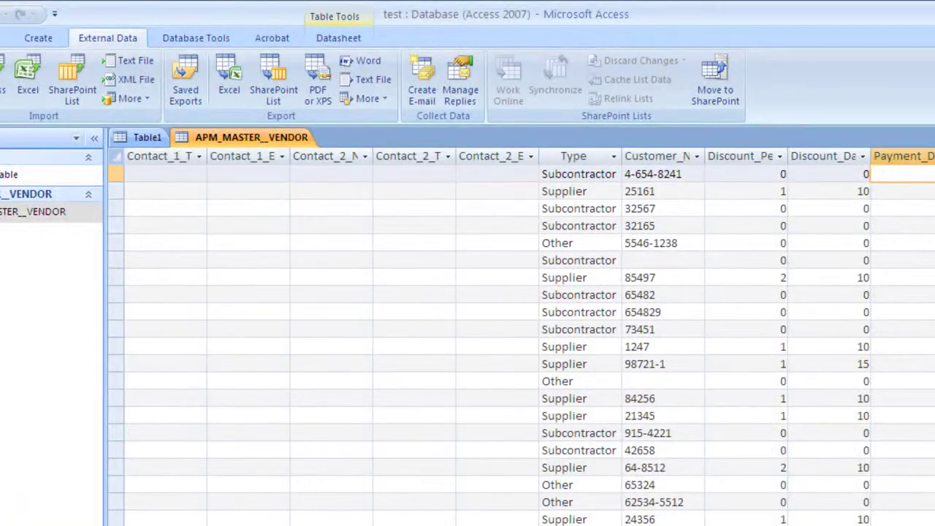
{"action": "key", "text": "Home"}
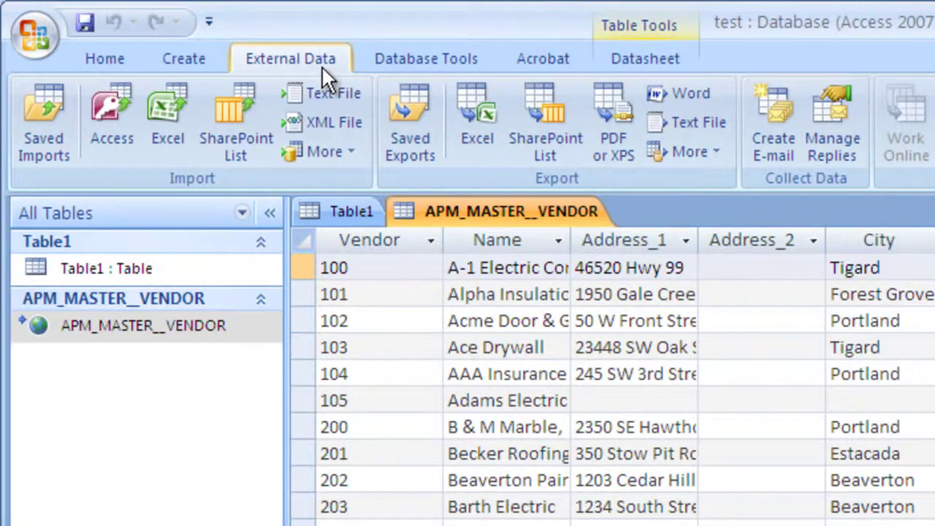
- Close the APM_MASTER__VENDOR datasheet and the unsaved Table1
{"action": "right_click", "coordinate": [436, 211]}
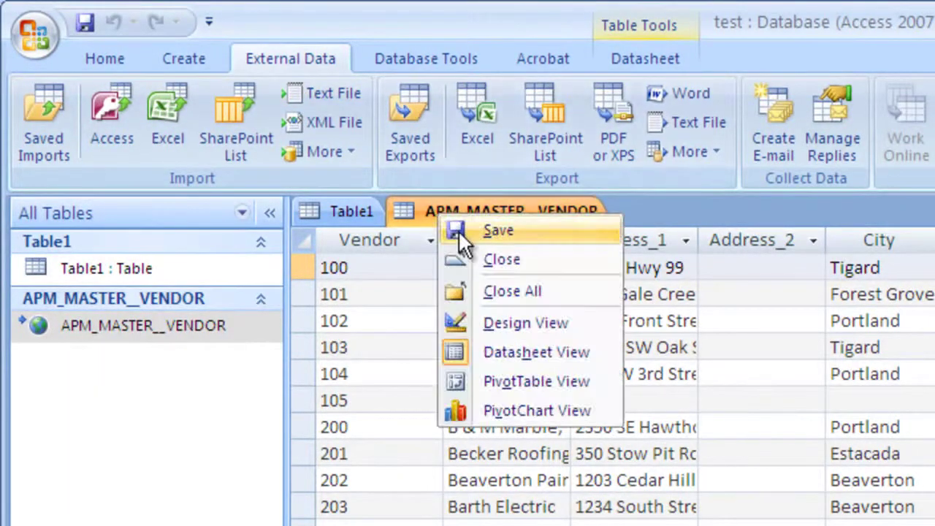
{"action": "left_click", "coordinate": [472, 260]}
{"action": "right_click", "coordinate": [340, 215]}
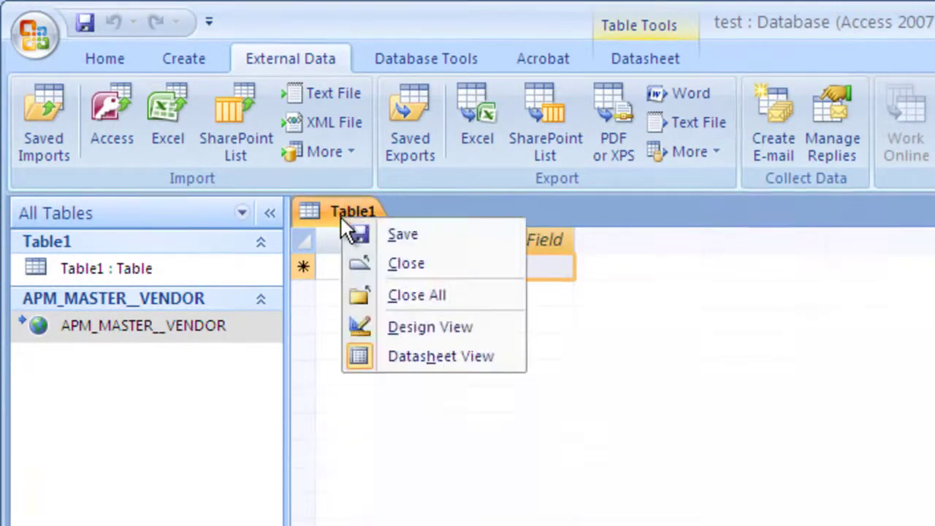
{"action": "left_click", "coordinate": [374, 262]}
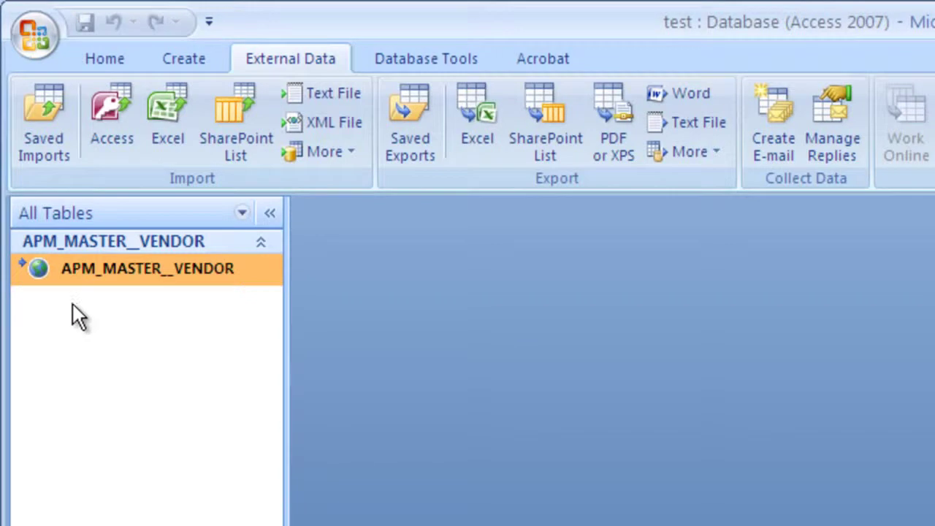
{"action": "mouse_move", "coordinate": [35, 271]}
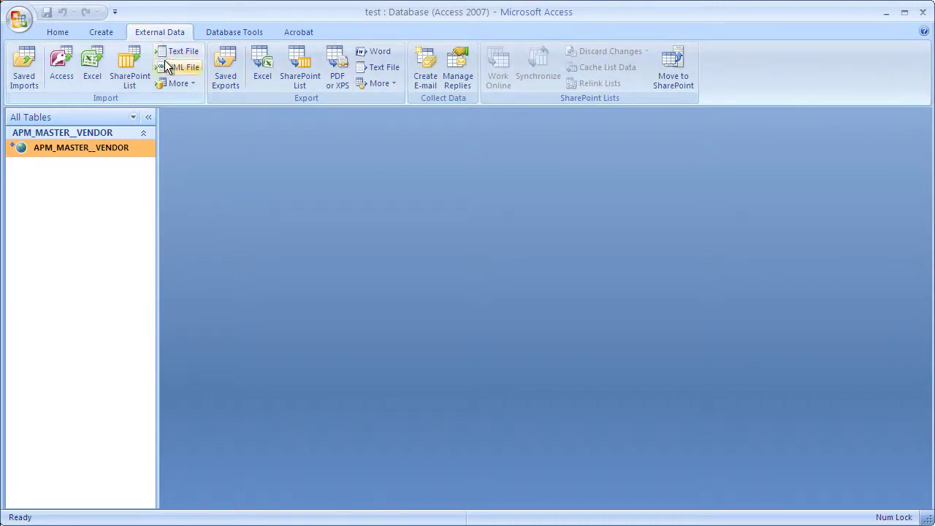
- Reopen the ODBC Database wizard and leave it set to import into a new table
{"action": "left_click", "coordinate": [169, 84]}
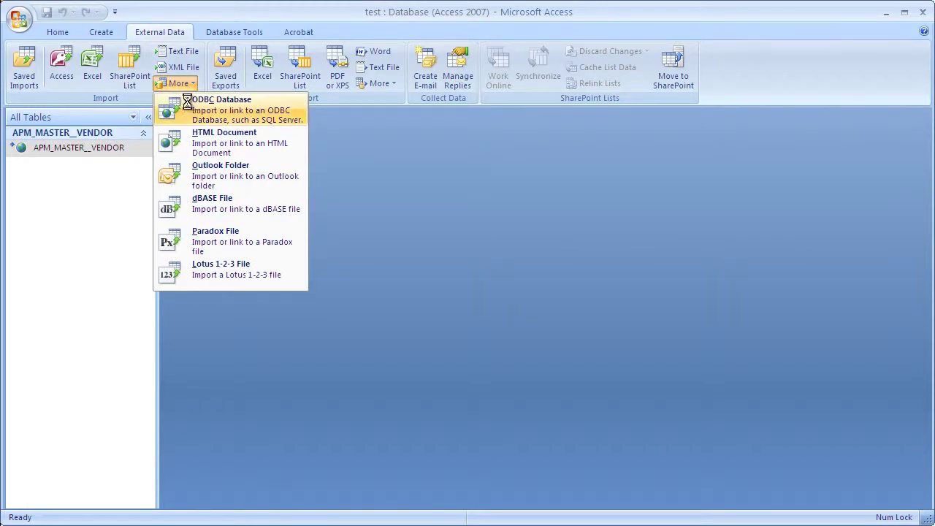
{"action": "left_click", "coordinate": [187, 101]}
{"action": "left_click_drag", "start_coordinate": [242, 75], "coordinate": [56, 36]}
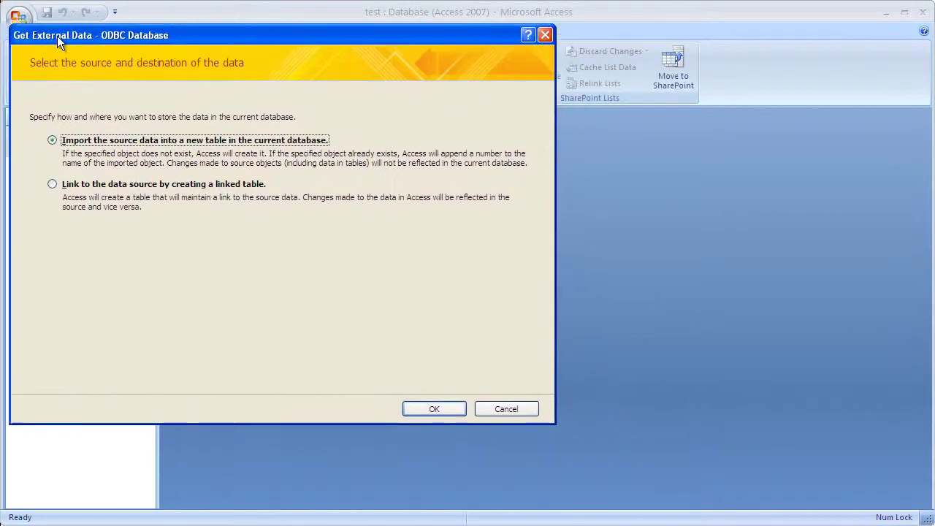
{"action": "left_click", "coordinate": [52, 187]}
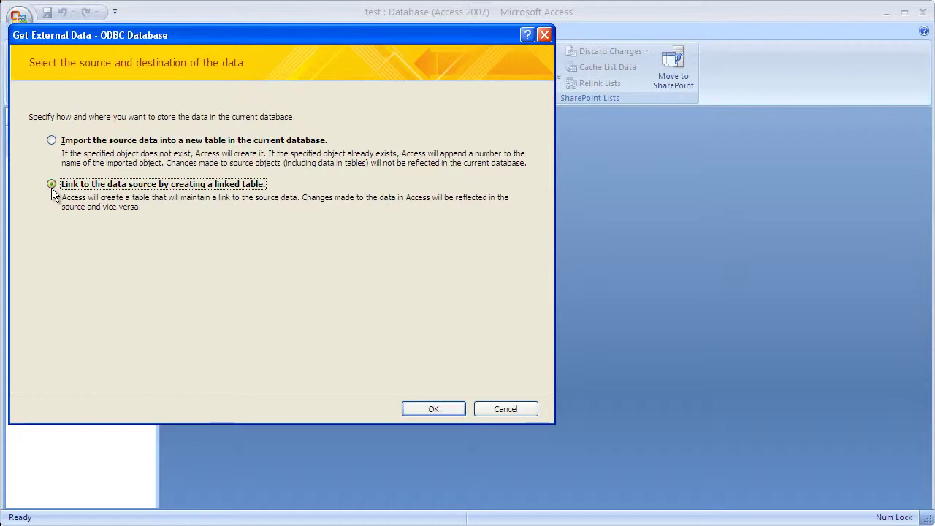
{"action": "left_click", "coordinate": [52, 142]}
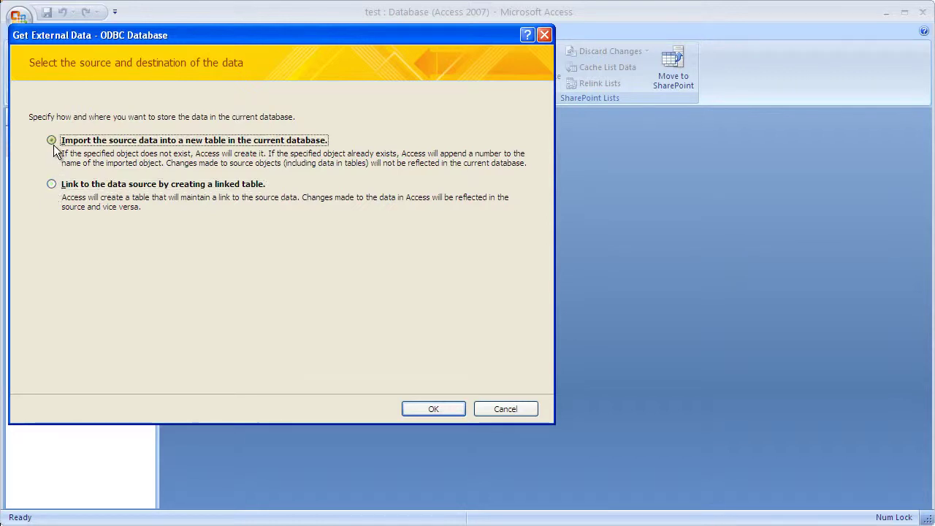